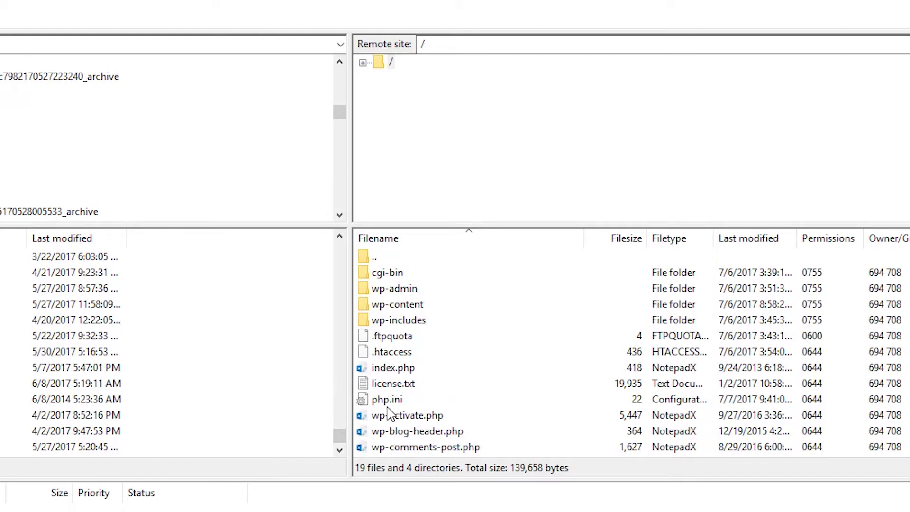
Select php.ini in the remote file list and bring up its context menu
{"action": "left_click", "coordinate": [386, 402]}
{"action": "right_click", "coordinate": [385, 402]}
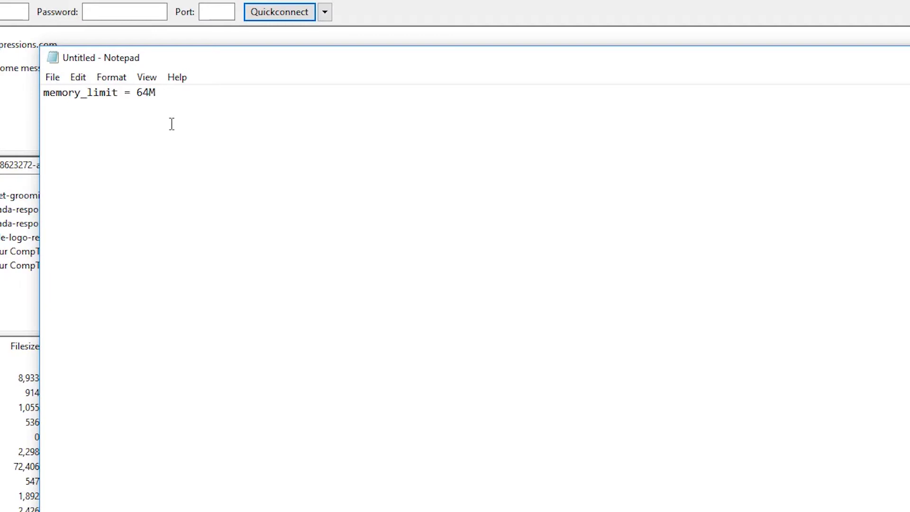
Open Notepad's File menu while php.ini shows memory_limit = 64M
{"action": "left_click", "coordinate": [58, 75]}
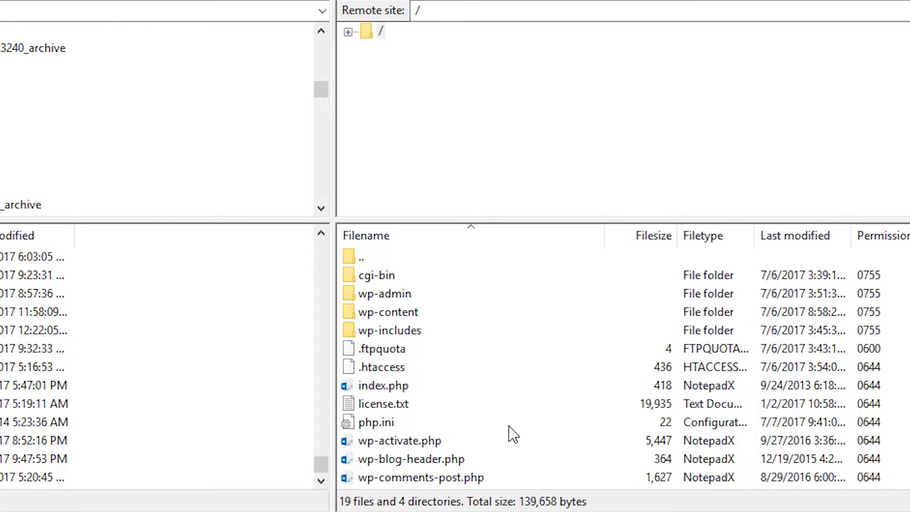
{"action": "scroll", "coordinate": [537, 432], "scroll_direction": "down", "scroll_amount": 4}
{"action": "scroll", "coordinate": [533, 429], "scroll_direction": "up", "scroll_amount": 3}
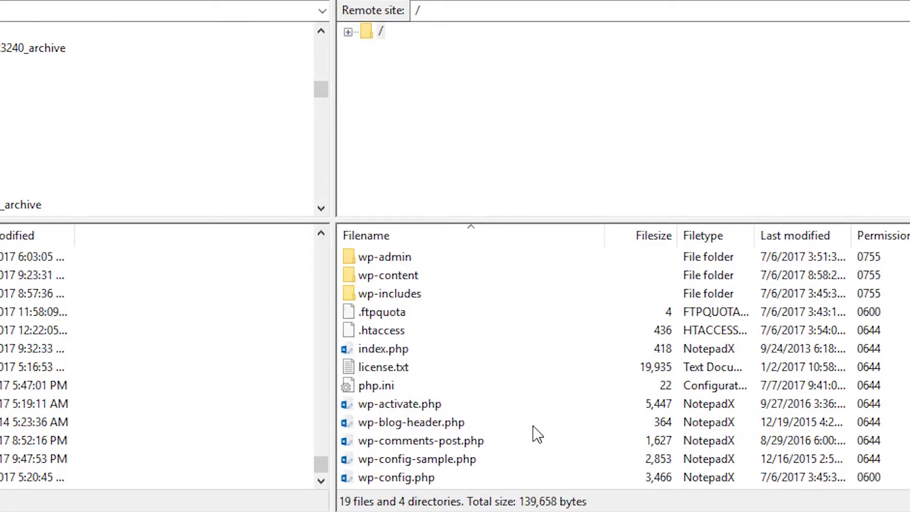
{"action": "scroll", "coordinate": [533, 433], "scroll_direction": "up", "scroll_amount": 1}
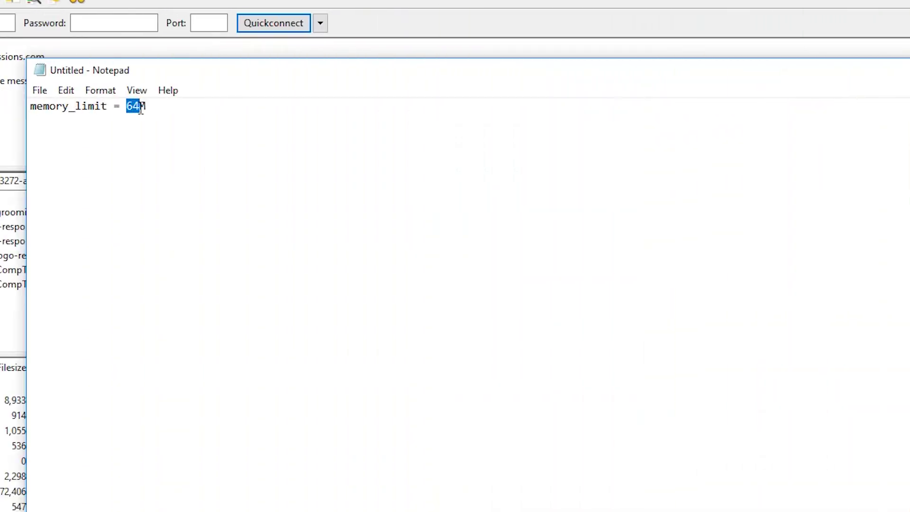
Change the memory limit value to 128, then replace it with 256
{"action": "type", "text": "128"}
{"action": "left_click_drag", "start_coordinate": [126, 106], "coordinate": [145, 104]}
{"action": "type", "text": "256"}
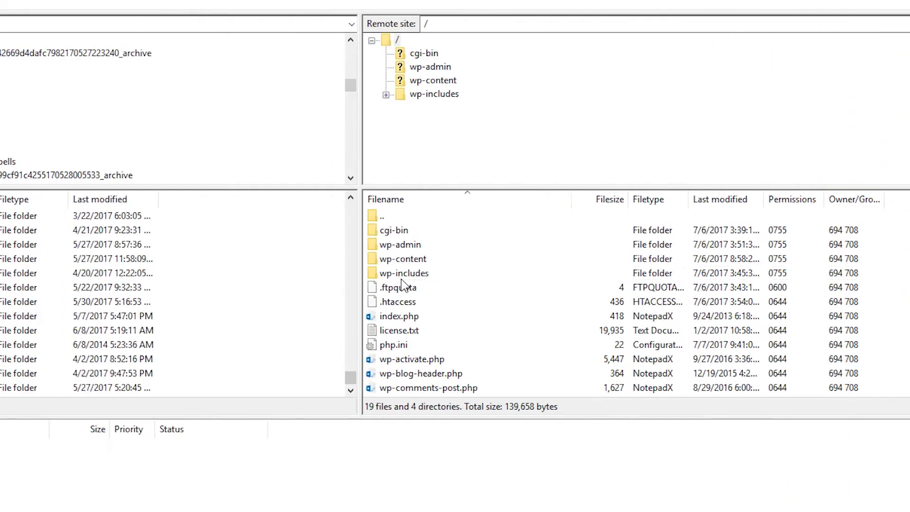
Navigate into the server's /wp-content/themes folder
{"action": "left_click", "coordinate": [412, 264]}
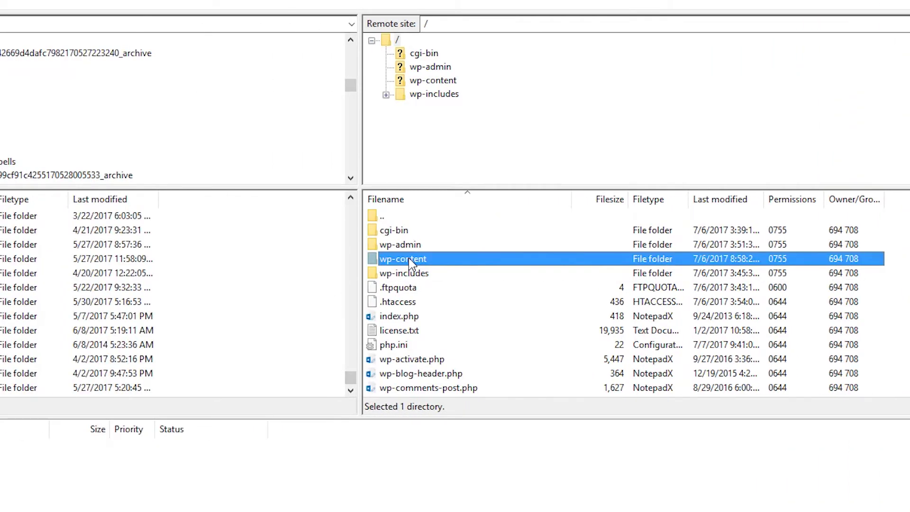
{"action": "double_click", "coordinate": [410, 261]}
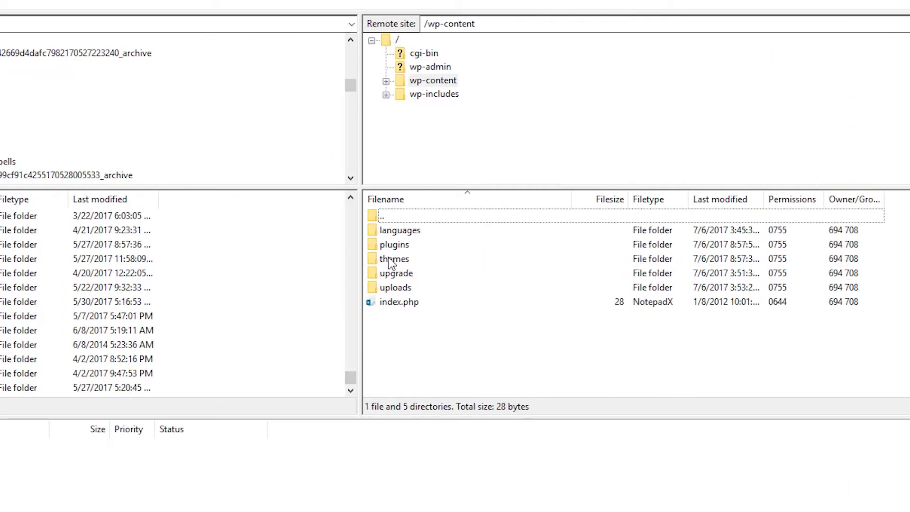
{"action": "left_click", "coordinate": [392, 264]}
{"action": "double_click", "coordinate": [392, 265]}
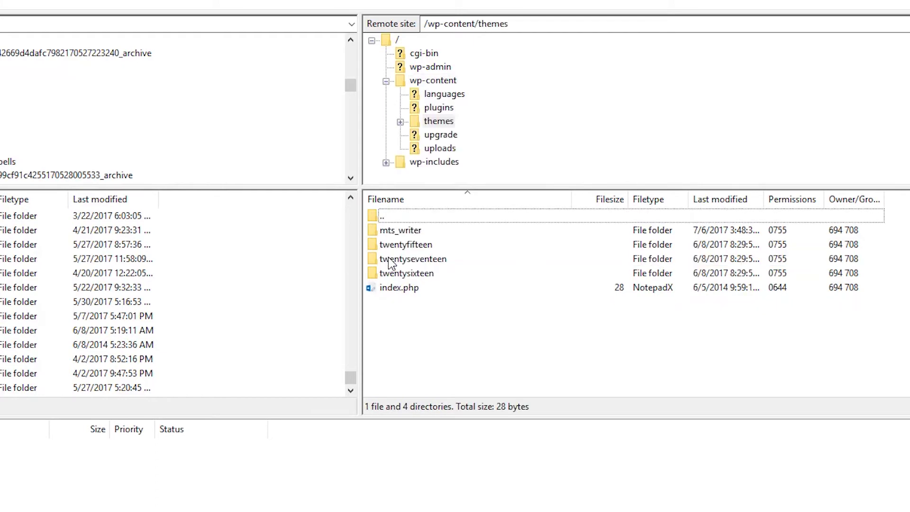
Delete the mts_writer theme folder and confirm removing its contents
{"action": "left_click", "coordinate": [415, 232]}
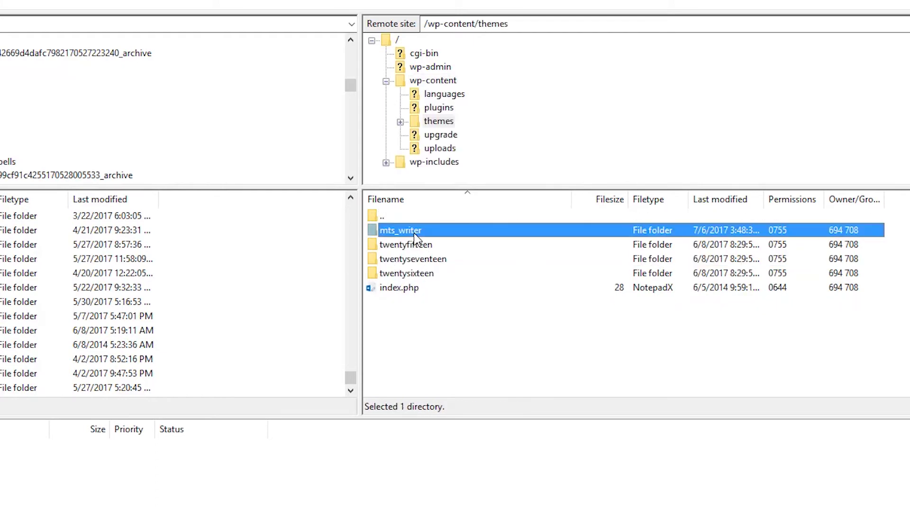
{"action": "right_click", "coordinate": [416, 237]}
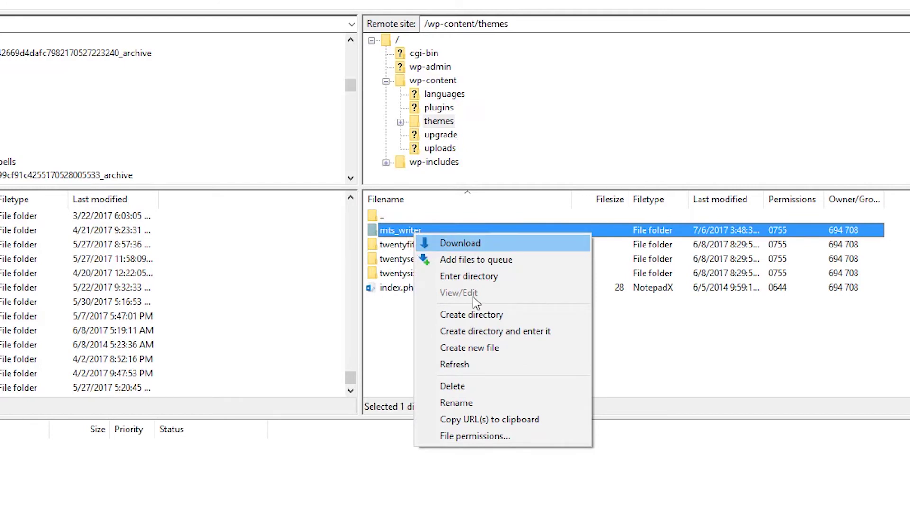
{"action": "left_click", "coordinate": [464, 387]}
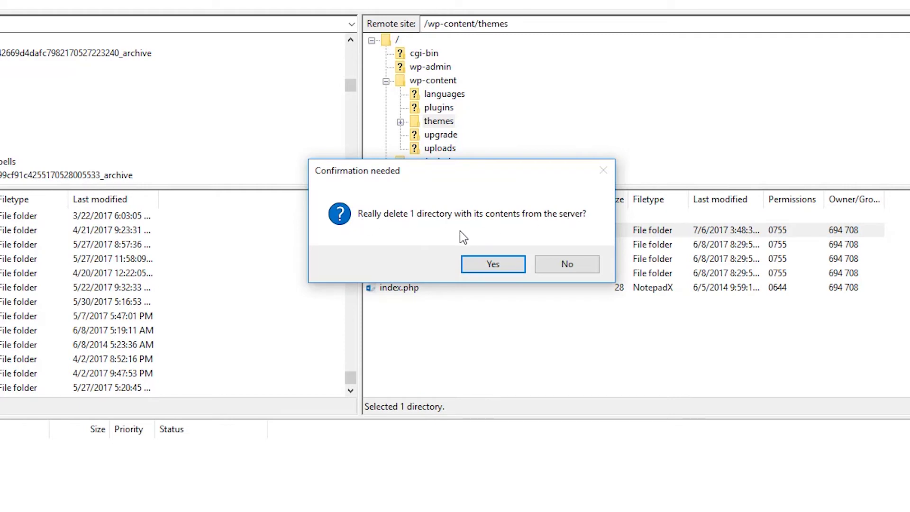
{"action": "left_click", "coordinate": [493, 264]}
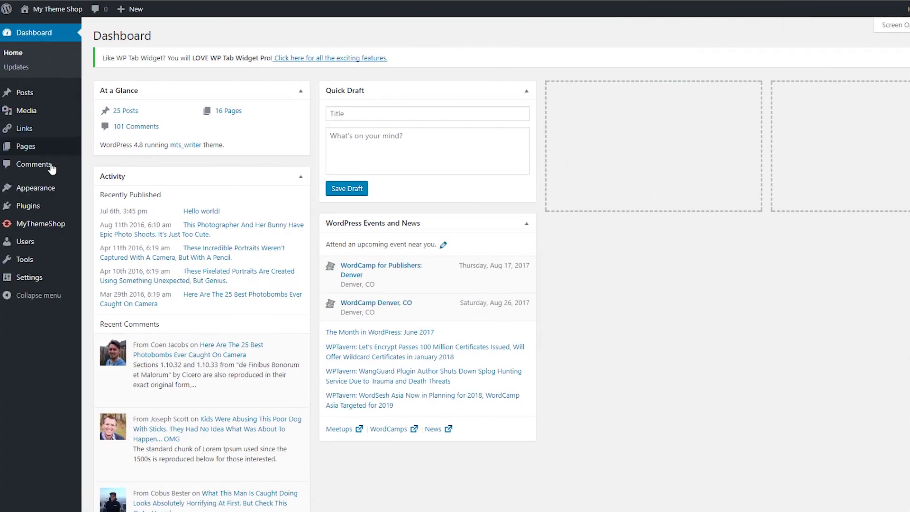
Check Appearance > Themes, view the live site, and return to the WordPress dashboard
{"action": "mouse_move", "coordinate": [43, 200]}
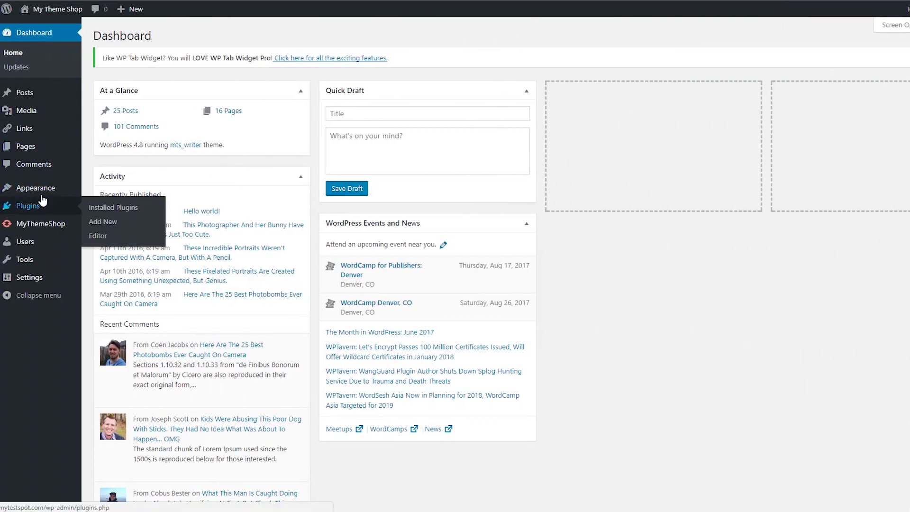
{"action": "left_click", "coordinate": [94, 195]}
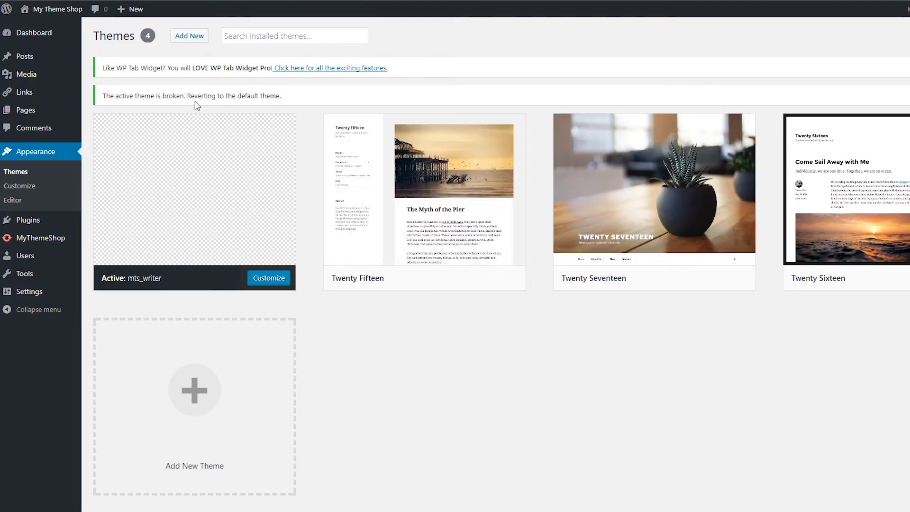
{"action": "left_click", "coordinate": [56, 11]}
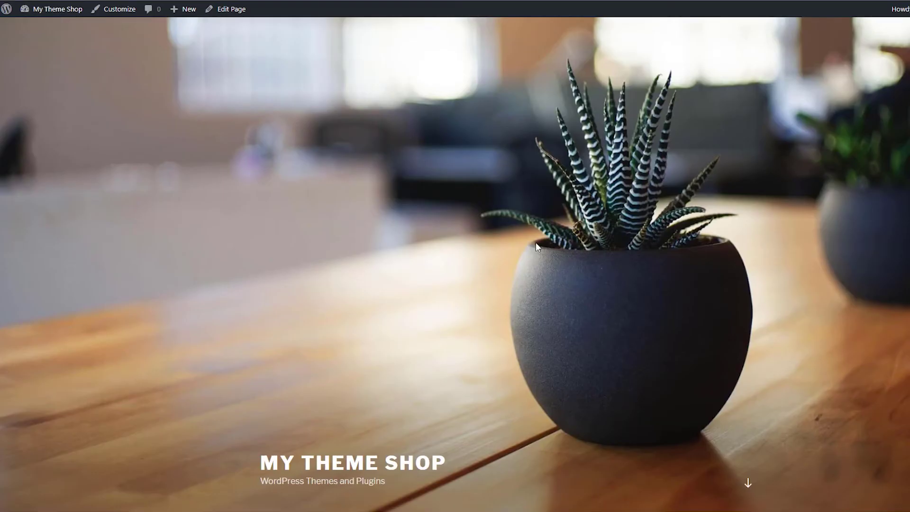
{"action": "mouse_move", "coordinate": [61, 15]}
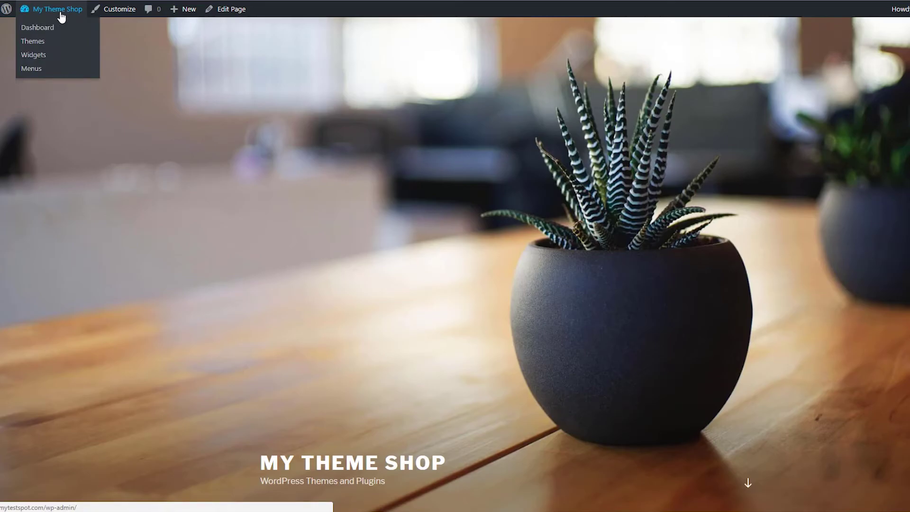
{"action": "left_click", "coordinate": [61, 16]}
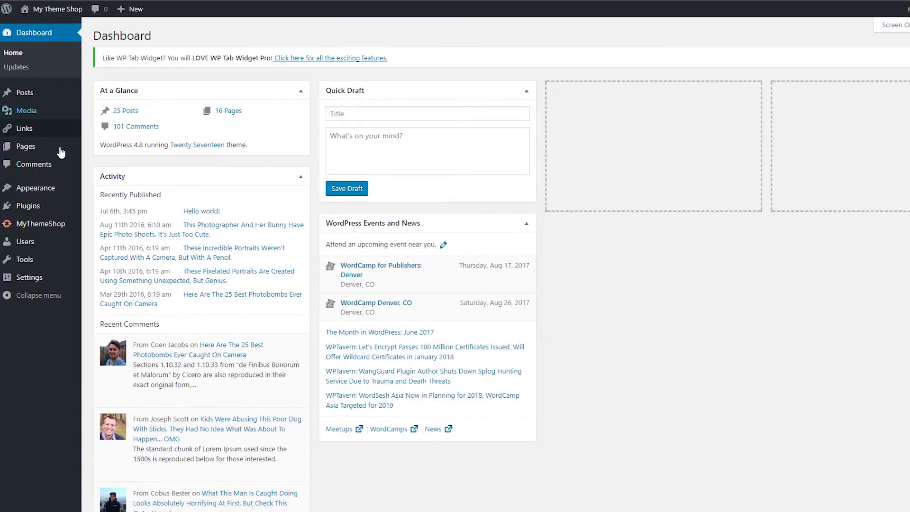
{"action": "mouse_move", "coordinate": [50, 189]}
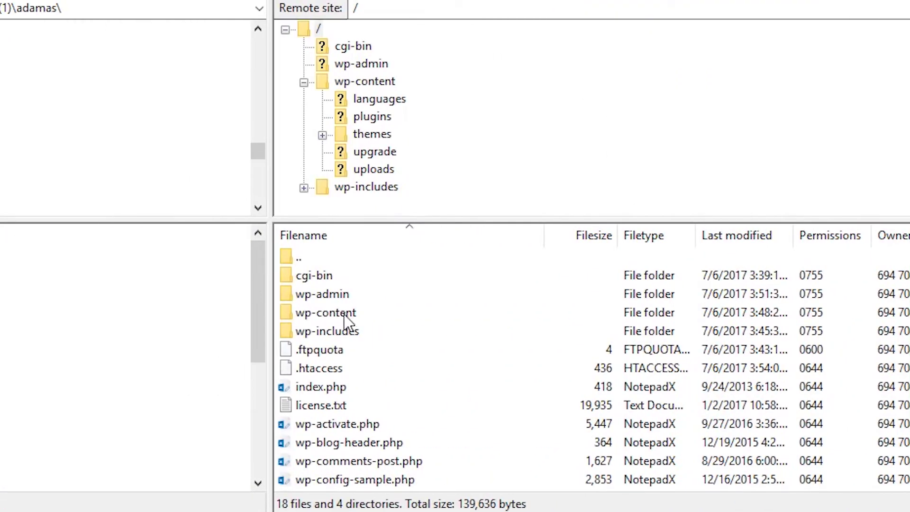
Browse into wp-content/plugins, go back, and append _old to the plugins folder name
{"action": "double_click", "coordinate": [347, 322]}
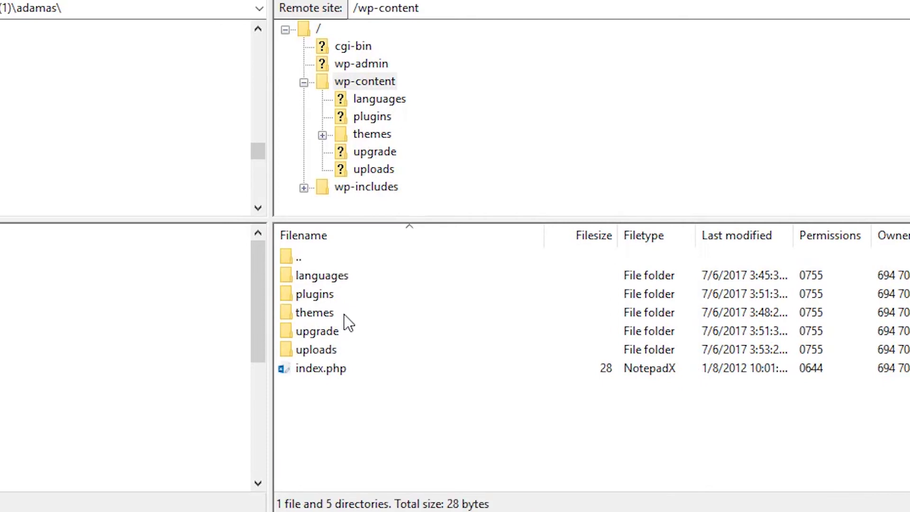
{"action": "left_click", "coordinate": [312, 296]}
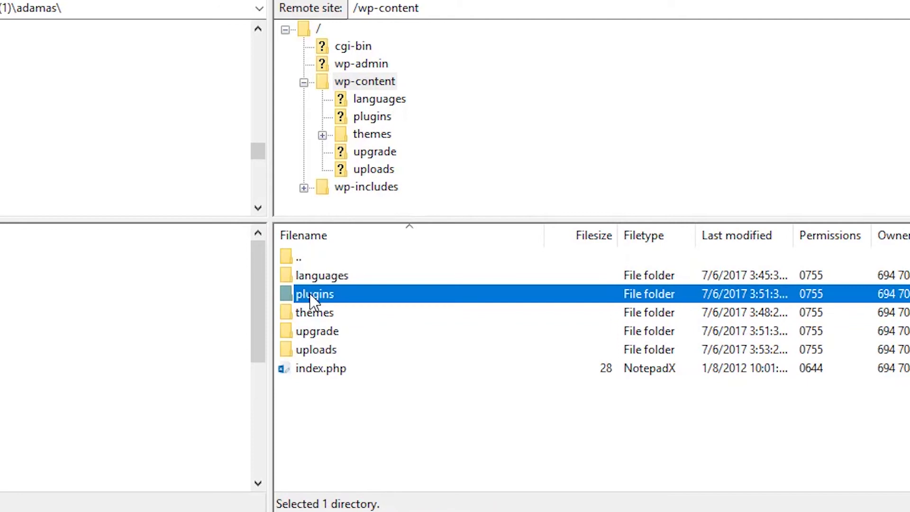
{"action": "double_click", "coordinate": [312, 295]}
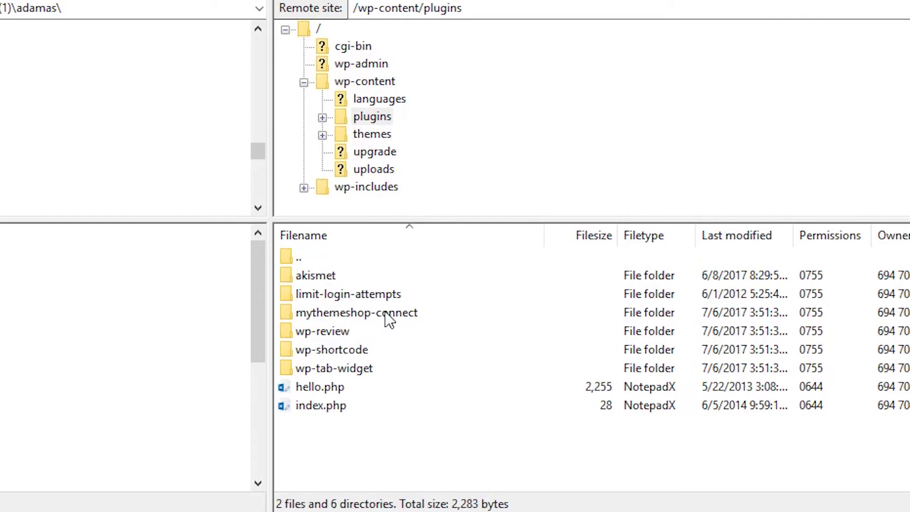
{"action": "key", "text": "BackSpace"}
{"action": "right_click", "coordinate": [341, 295]}
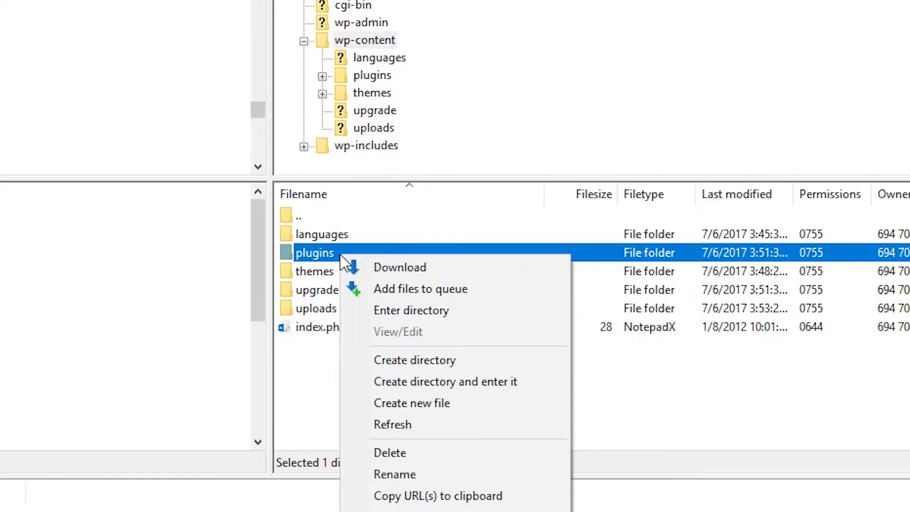
{"action": "left_click", "coordinate": [406, 474]}
{"action": "left_click", "coordinate": [346, 256]}
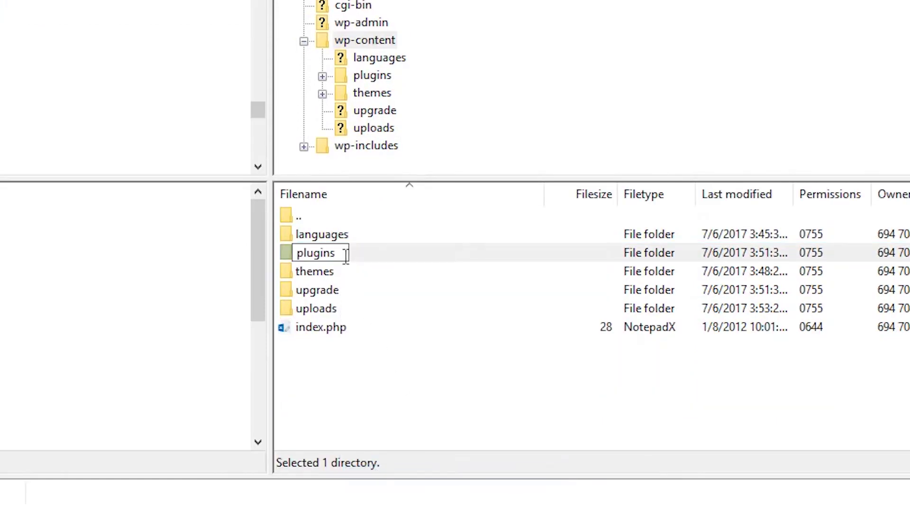
{"action": "type", "text": "_old"}
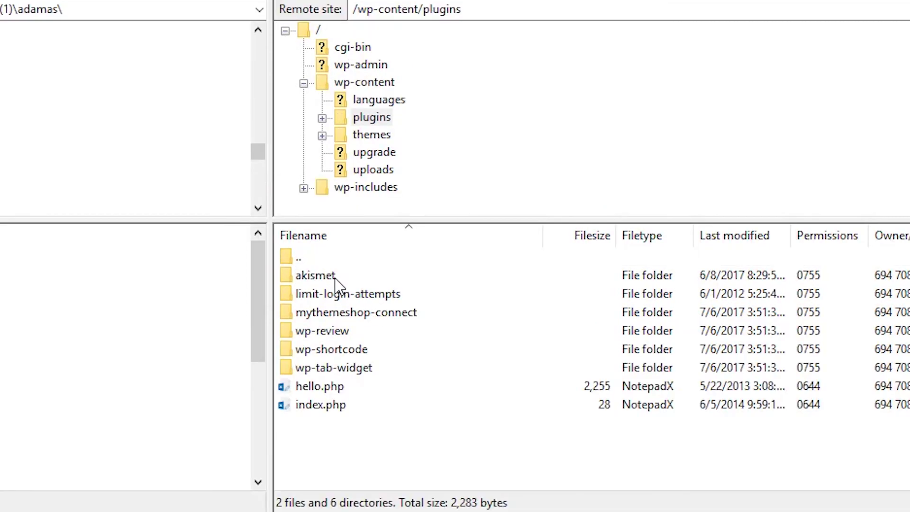
Rename the akismet plugin folder to akismet_old
{"action": "right_click", "coordinate": [335, 277]}
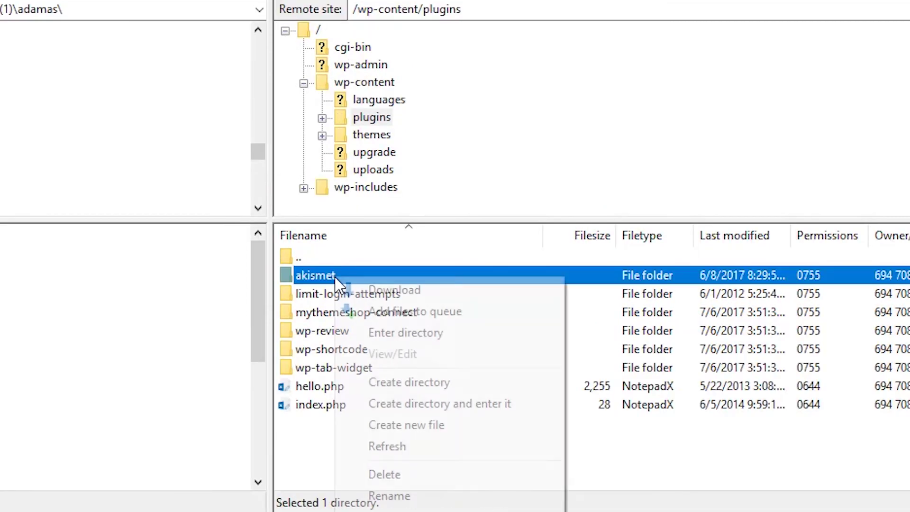
{"action": "left_click", "coordinate": [415, 496]}
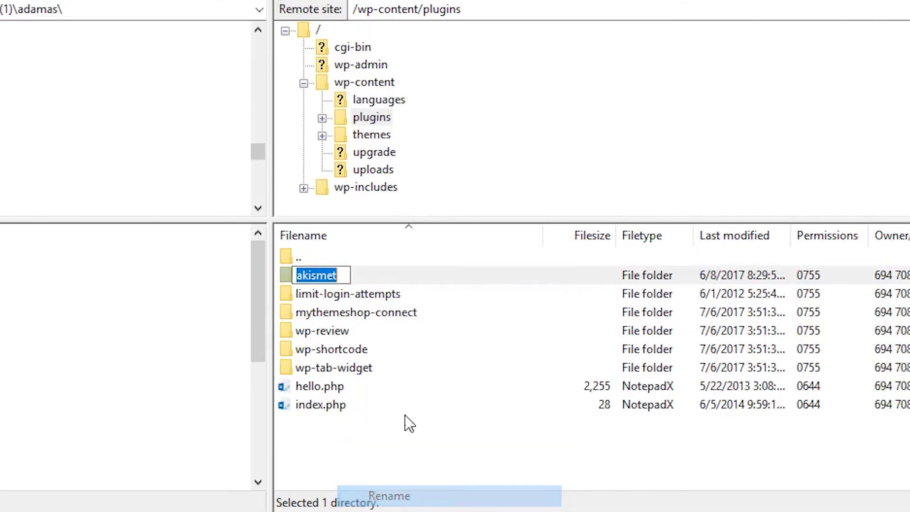
{"action": "left_click", "coordinate": [350, 274]}
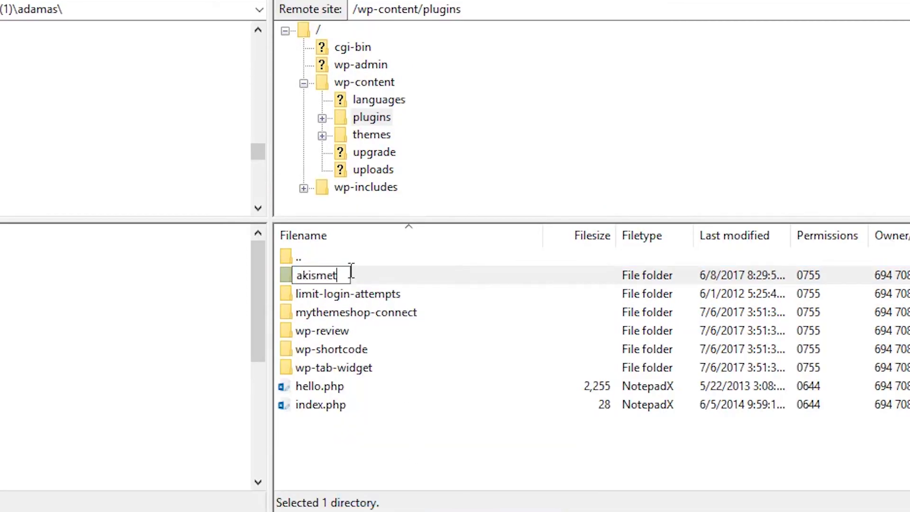
{"action": "type", "text": "_old"}
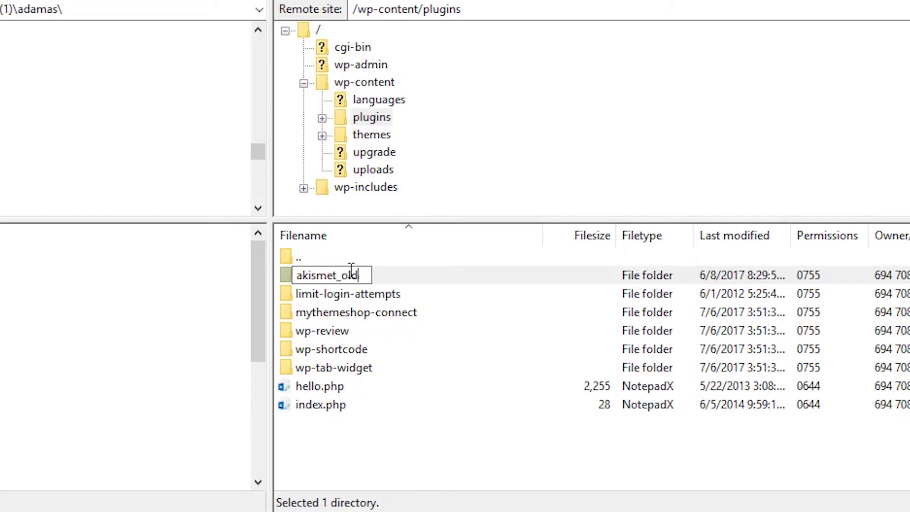
{"action": "left_click", "coordinate": [423, 344]}
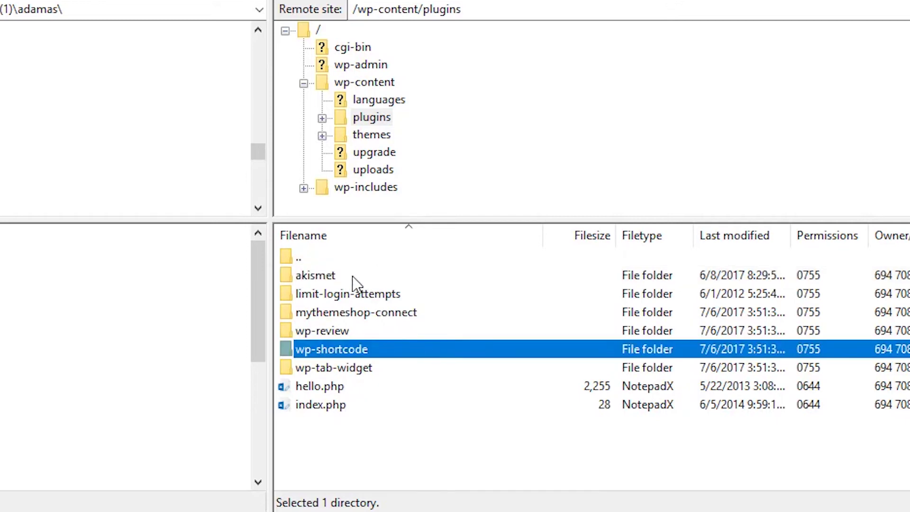
Select the wp-shortcode, wp-review and limit-login-attempts folders in turn
{"action": "left_click", "coordinate": [353, 279]}
{"action": "left_click", "coordinate": [405, 345]}
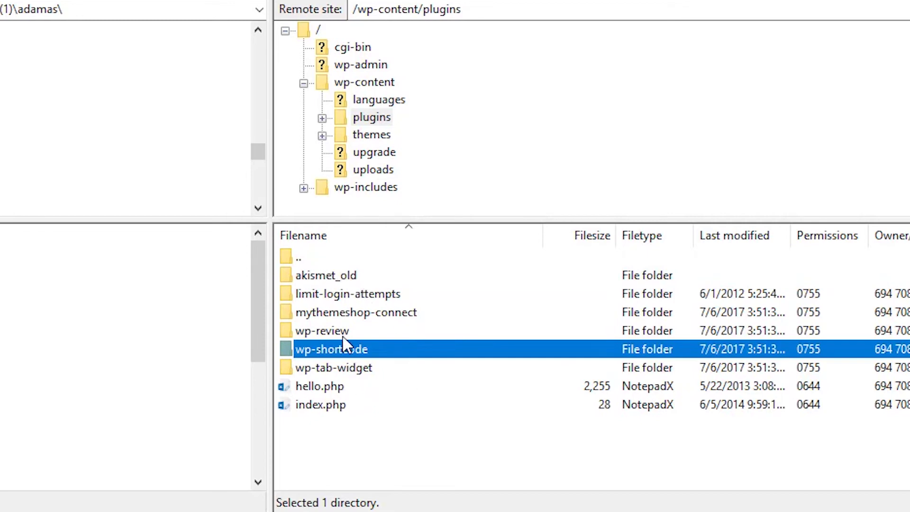
{"action": "left_click", "coordinate": [417, 416]}
{"action": "left_click", "coordinate": [412, 405]}
{"action": "left_click", "coordinate": [368, 330]}
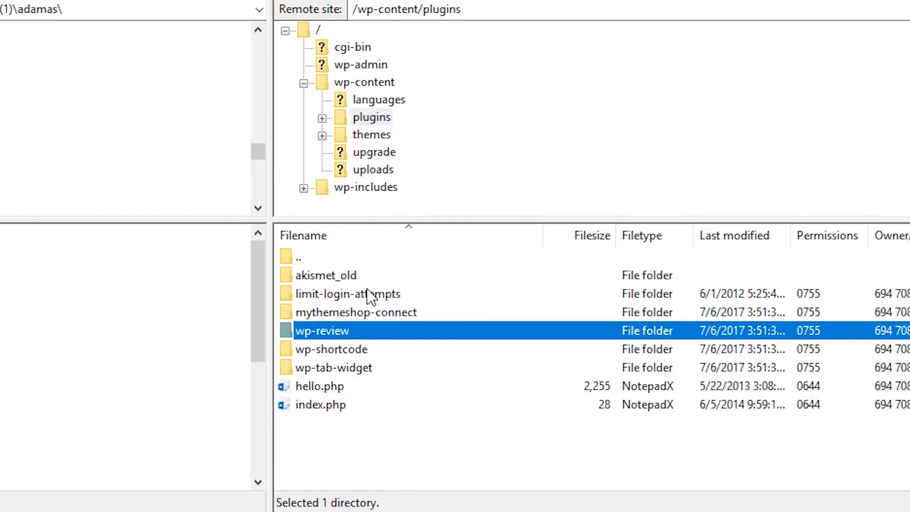
{"action": "left_click", "coordinate": [373, 295]}
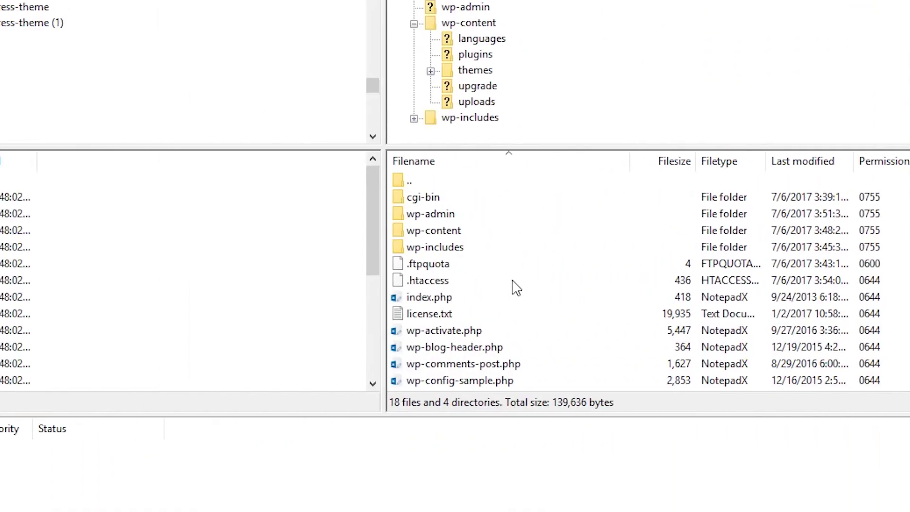
Scroll to wp-config.php in the remote root and bring up its file actions
{"action": "scroll", "coordinate": [511, 311], "scroll_direction": "down", "scroll_amount": 1}
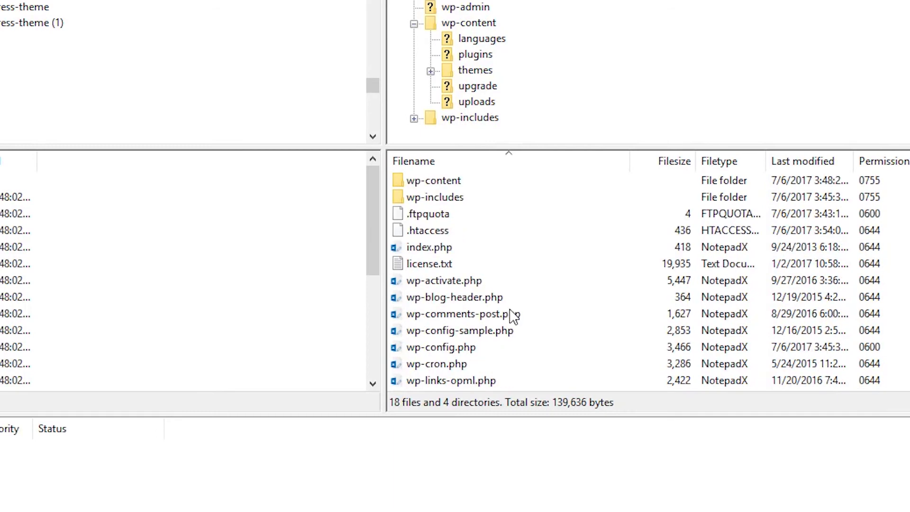
{"action": "left_click", "coordinate": [455, 351]}
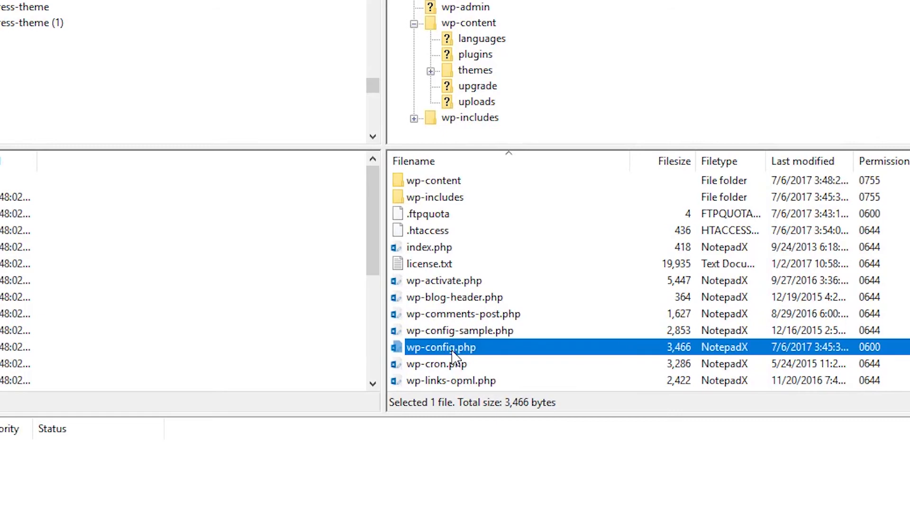
{"action": "right_click", "coordinate": [454, 354]}
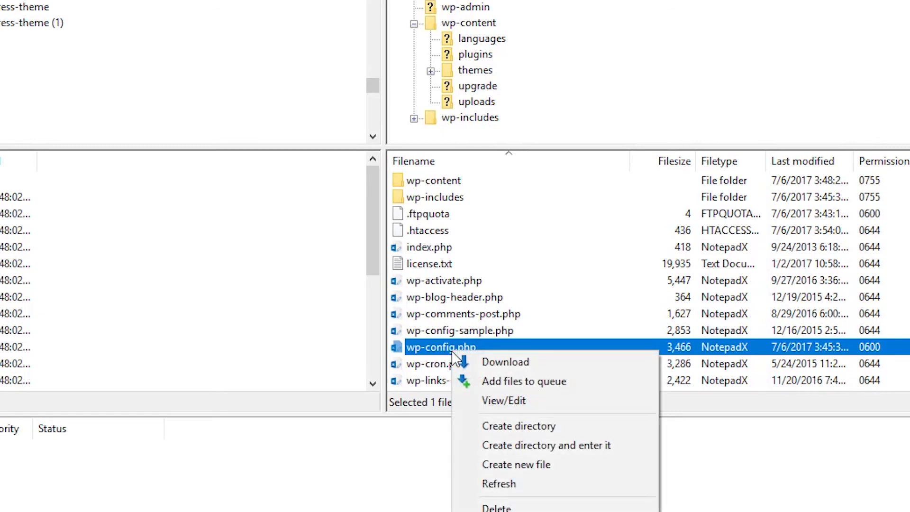
Open wp-config.php in Notepad via View/Edit and select the AUTH_KEY value
{"action": "left_click", "coordinate": [485, 400]}
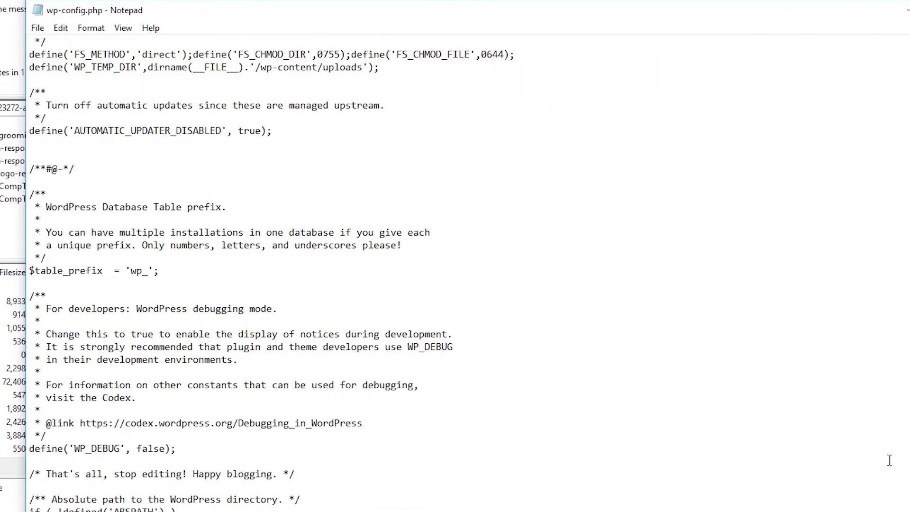
{"action": "scroll", "coordinate": [710, 334], "scroll_direction": "up", "scroll_amount": 2}
{"action": "scroll", "coordinate": [709, 333], "scroll_direction": "up", "scroll_amount": 2}
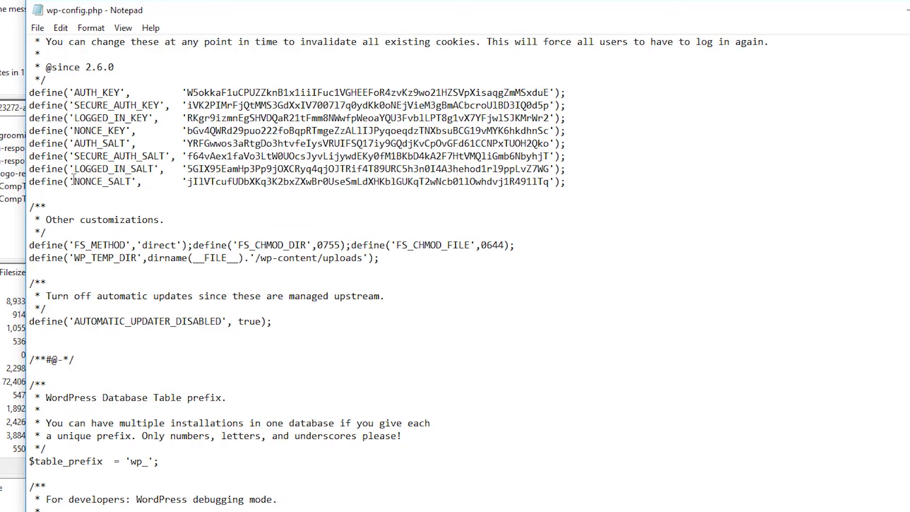
{"action": "left_click_drag", "start_coordinate": [189, 90], "coordinate": [550, 92]}
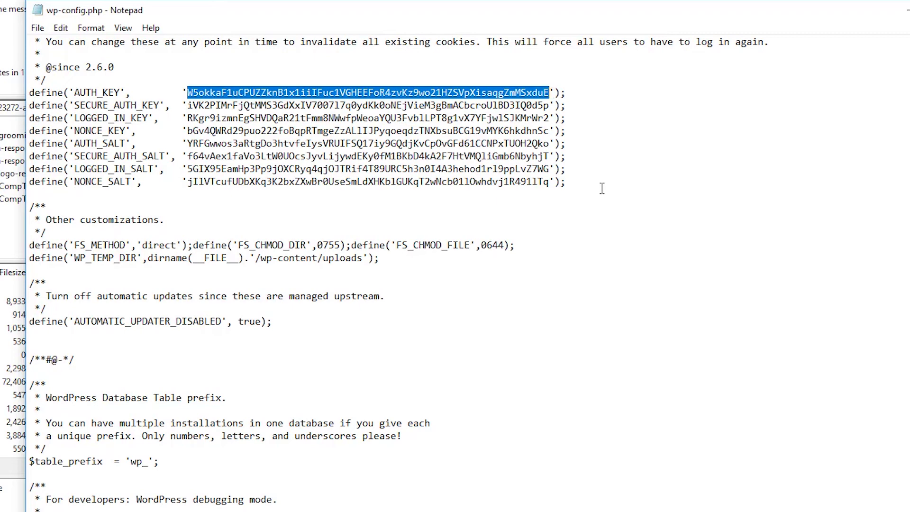
Type NEW SECURITY KEYS over the selected AUTH_KEY value in wp-config.php
{"action": "type", "text": "NEW SE"}
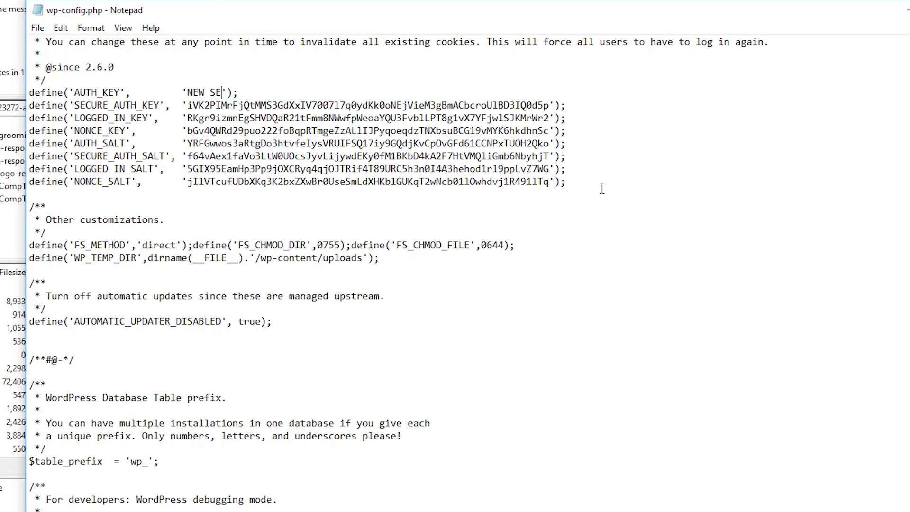
{"action": "type", "text": "CURITY KEYS"}
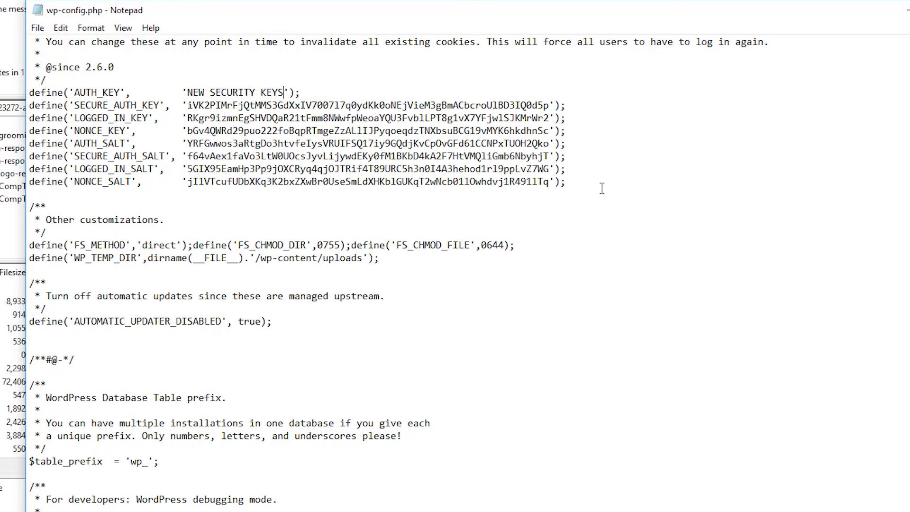